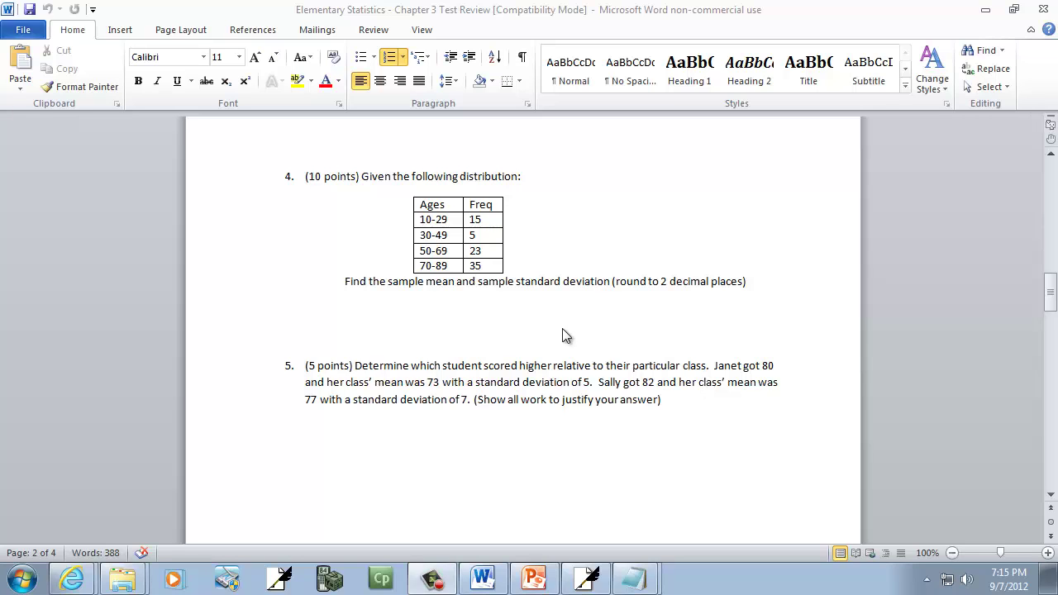
Step: Write the problem number 4. in the notes, retracing it in black ink
{"action": "key", "text": "alt+Tab"}
{"action": "key", "text": "alt+Tab"}
{"action": "key", "text": "alt+Tab"}
{"action": "key", "text": "alt+Tab"}
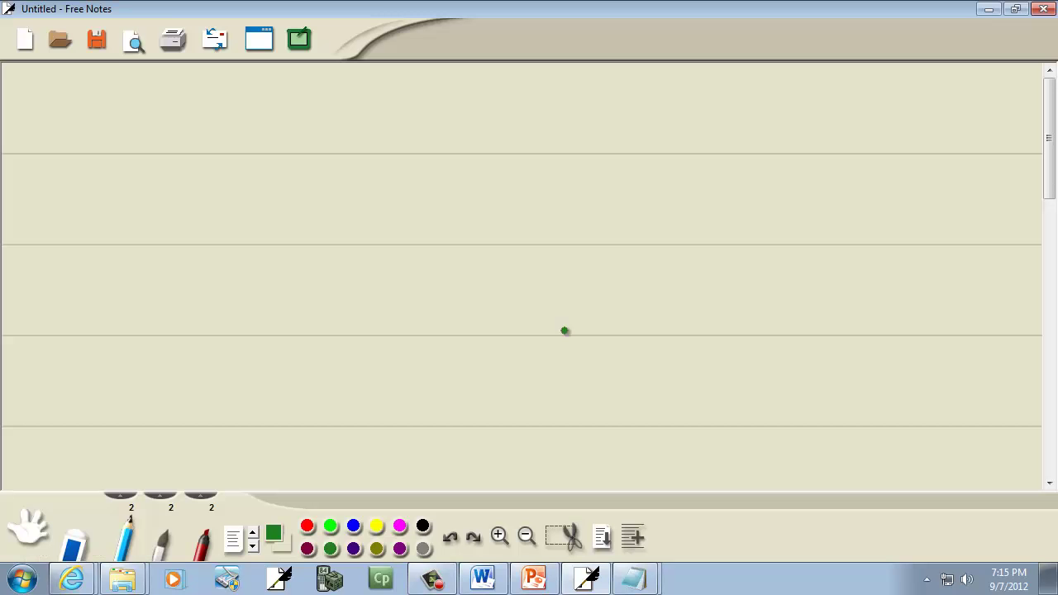
{"action": "mouse_move", "coordinate": [66, 100]}
{"action": "left_mouse_down"}
{"action": "mouse_move", "coordinate": [66, 112]}
{"action": "mouse_move", "coordinate": [80, 111]}
{"action": "left_mouse_up"}
{"action": "left_click_drag", "start_coordinate": [74, 99], "coordinate": [74, 132]}
{"action": "left_click", "coordinate": [86, 130]}
{"action": "left_click", "coordinate": [423, 526]}
{"action": "left_click_drag", "start_coordinate": [74, 99], "coordinate": [75, 133]}
Step: Handwrite the AGES heading after checking the ages table in Word
{"action": "key", "text": "alt+Tab"}
{"action": "key", "text": "alt+Tab"}
{"action": "key", "text": "alt+Tab"}
{"action": "key", "text": "alt+Tab"}
{"action": "mouse_move", "coordinate": [158, 127]}
{"action": "left_mouse_down"}
{"action": "mouse_move", "coordinate": [194, 126]}
{"action": "mouse_move", "coordinate": [207, 111]}
{"action": "mouse_move", "coordinate": [202, 122]}
{"action": "mouse_move", "coordinate": [237, 137]}
{"action": "left_mouse_up"}
{"action": "key", "text": "alt+Tab"}
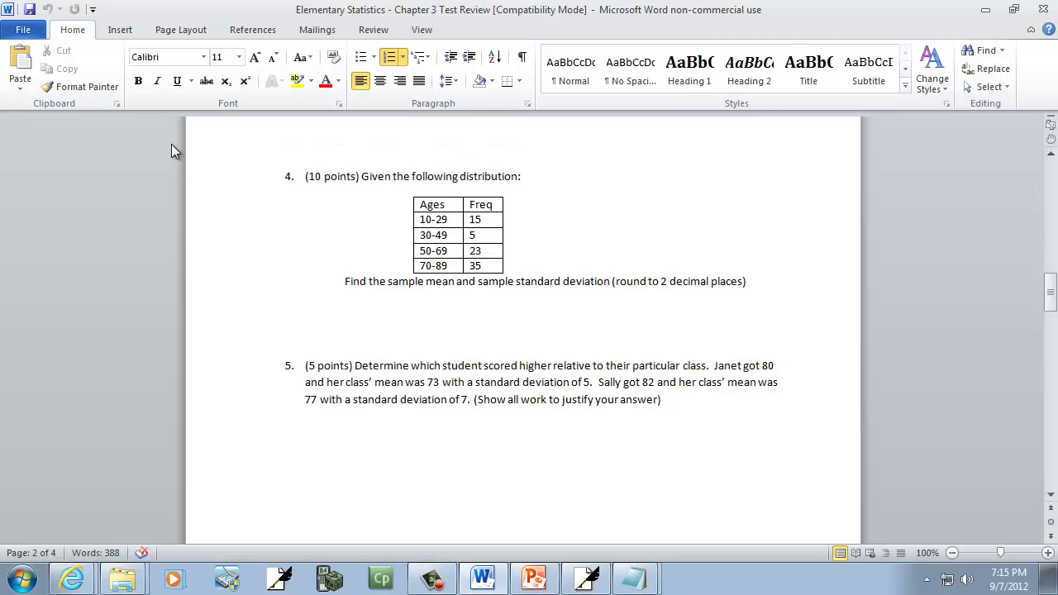
Step: List the age classes 10-29, 30-49, 50-69 and 70-89 under AGES
{"action": "key", "text": "alt+Tab"}
{"action": "mouse_move", "coordinate": [169, 150]}
{"action": "left_mouse_down"}
{"action": "mouse_move", "coordinate": [173, 166]}
{"action": "mouse_move", "coordinate": [182, 151]}
{"action": "left_mouse_up"}
{"action": "mouse_move", "coordinate": [168, 189]}
{"action": "left_mouse_down"}
{"action": "mouse_move", "coordinate": [165, 213]}
{"action": "mouse_move", "coordinate": [186, 193]}
{"action": "left_mouse_up"}
{"action": "left_click_drag", "start_coordinate": [186, 230], "coordinate": [171, 248]}
{"action": "left_click_drag", "start_coordinate": [189, 231], "coordinate": [186, 233]}
{"action": "mouse_move", "coordinate": [161, 266]}
{"action": "left_mouse_down"}
{"action": "mouse_move", "coordinate": [183, 276]}
{"action": "mouse_move", "coordinate": [190, 268]}
{"action": "left_mouse_up"}
{"action": "key", "text": "alt+Tab"}
{"action": "key", "text": "alt+Tab"}
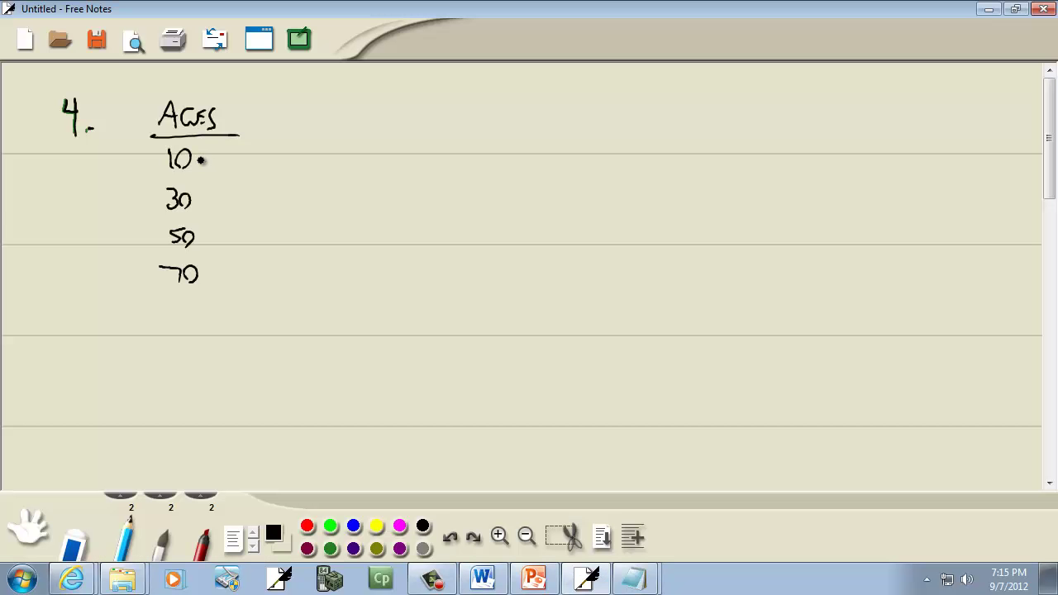
{"action": "left_click_drag", "start_coordinate": [220, 149], "coordinate": [232, 168]}
{"action": "left_click_drag", "start_coordinate": [201, 197], "coordinate": [238, 206]}
{"action": "left_click_drag", "start_coordinate": [200, 237], "coordinate": [216, 236]}
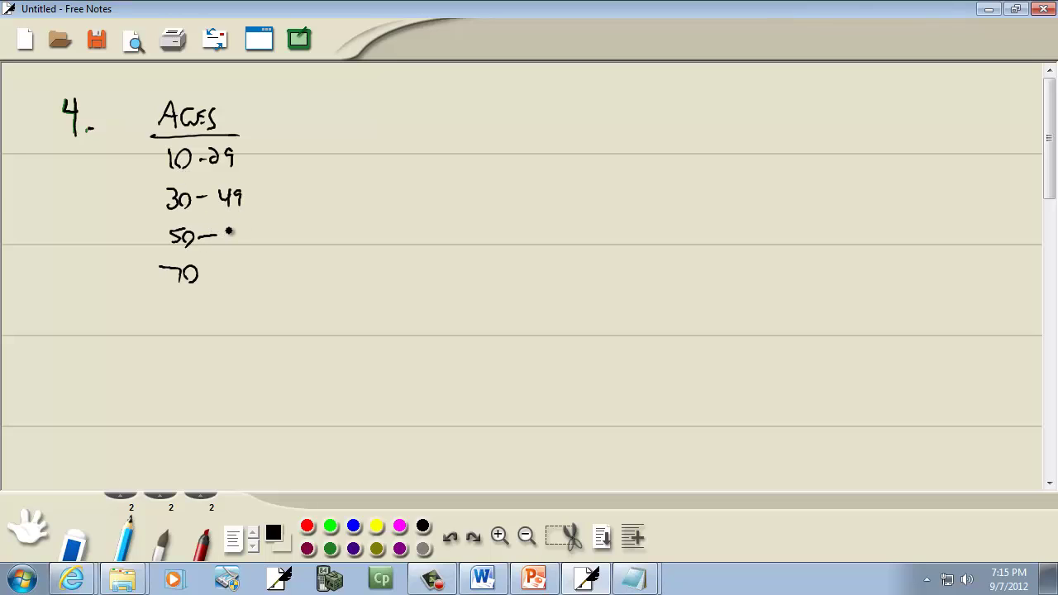
{"action": "mouse_move", "coordinate": [229, 232]}
{"action": "left_mouse_down"}
{"action": "mouse_move", "coordinate": [242, 248]}
{"action": "mouse_move", "coordinate": [235, 268]}
{"action": "mouse_move", "coordinate": [252, 284]}
{"action": "left_mouse_up"}
Step: Write the MID POINTS heading to the right and underline it
{"action": "left_click_drag", "start_coordinate": [283, 128], "coordinate": [317, 126]}
{"action": "mouse_move", "coordinate": [325, 107]}
{"action": "left_mouse_down"}
{"action": "mouse_move", "coordinate": [327, 126]}
{"action": "mouse_move", "coordinate": [377, 122]}
{"action": "mouse_move", "coordinate": [398, 108]}
{"action": "mouse_move", "coordinate": [388, 124]}
{"action": "left_mouse_up"}
{"action": "left_click", "coordinate": [343, 122]}
{"action": "left_click", "coordinate": [343, 115]}
{"action": "left_click_drag", "start_coordinate": [303, 129], "coordinate": [406, 129]}
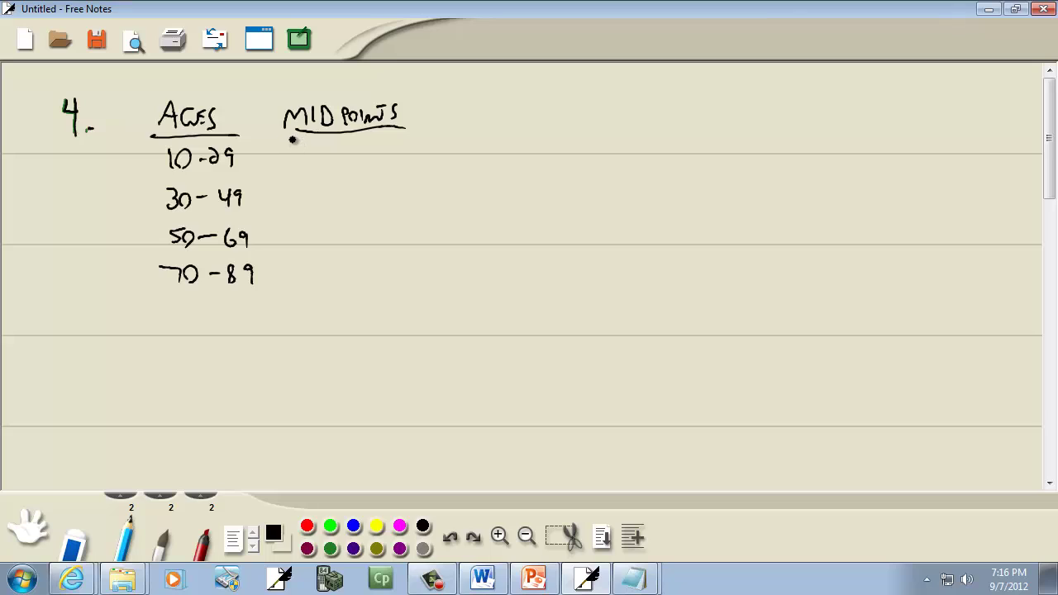
Step: Write the first midpoint calculation (10+30)/2 = 20
{"action": "left_click_drag", "start_coordinate": [292, 139], "coordinate": [293, 151]}
{"action": "left_click_drag", "start_coordinate": [304, 141], "coordinate": [328, 152]}
{"action": "mouse_move", "coordinate": [334, 141]}
{"action": "left_mouse_down"}
{"action": "mouse_move", "coordinate": [326, 164]}
{"action": "mouse_move", "coordinate": [359, 148]}
{"action": "left_mouse_up"}
{"action": "left_click_drag", "start_coordinate": [347, 155], "coordinate": [359, 153]}
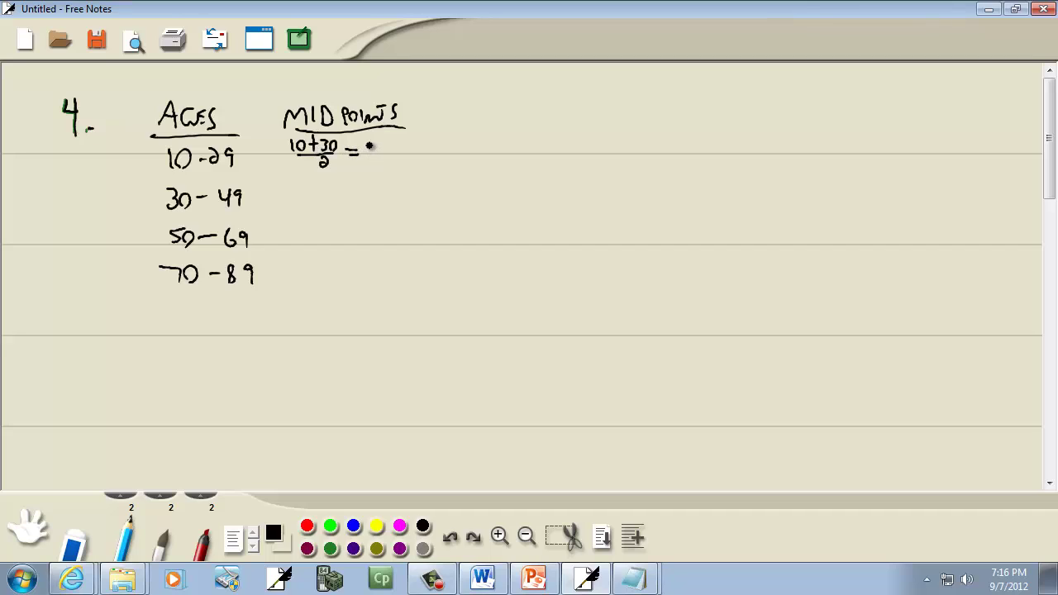
{"action": "mouse_move", "coordinate": [369, 146]}
{"action": "left_mouse_down"}
{"action": "mouse_move", "coordinate": [379, 162]}
{"action": "mouse_move", "coordinate": [390, 155]}
{"action": "left_mouse_up"}
Step: Write midpoints 40, 60 and 80, then begin the FREQ column heading
{"action": "mouse_move", "coordinate": [354, 191]}
{"action": "left_mouse_down"}
{"action": "mouse_move", "coordinate": [362, 208]}
{"action": "mouse_move", "coordinate": [372, 195]}
{"action": "left_mouse_up"}
{"action": "mouse_move", "coordinate": [360, 234]}
{"action": "left_mouse_down"}
{"action": "mouse_move", "coordinate": [356, 247]}
{"action": "mouse_move", "coordinate": [368, 239]}
{"action": "left_mouse_up"}
{"action": "left_click_drag", "start_coordinate": [358, 285], "coordinate": [373, 277]}
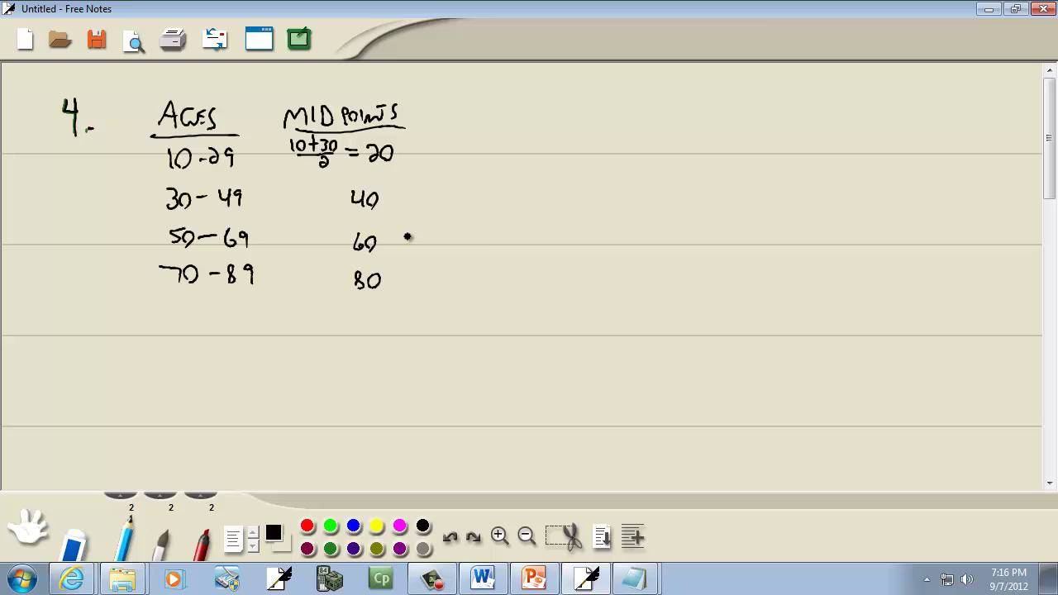
{"action": "mouse_move", "coordinate": [457, 110]}
{"action": "left_mouse_down"}
{"action": "mouse_move", "coordinate": [506, 115]}
{"action": "mouse_move", "coordinate": [477, 128]}
{"action": "mouse_move", "coordinate": [505, 141]}
{"action": "mouse_move", "coordinate": [480, 167]}
{"action": "mouse_move", "coordinate": [496, 167]}
{"action": "mouse_move", "coordinate": [476, 204]}
{"action": "left_mouse_up"}
{"action": "key", "text": "alt+Tab"}
{"action": "key", "text": "alt+Tab"}
Step: Complete the FREQ column, writing 23 beside 60, checking Word's frequencies
{"action": "key", "text": "alt+Tab"}
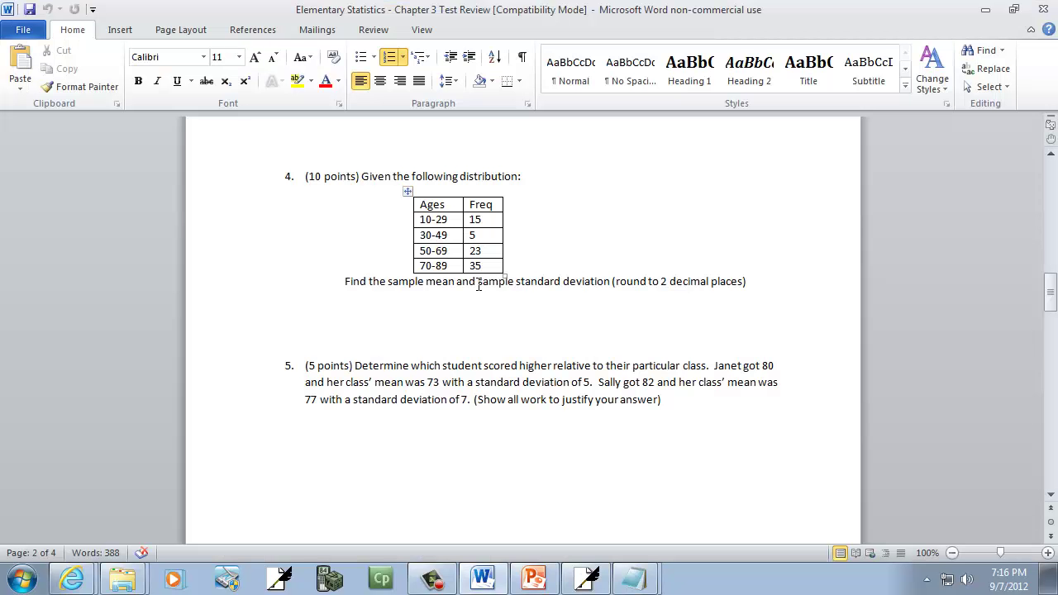
{"action": "key", "text": "alt+Tab"}
{"action": "left_click_drag", "start_coordinate": [467, 236], "coordinate": [483, 289]}
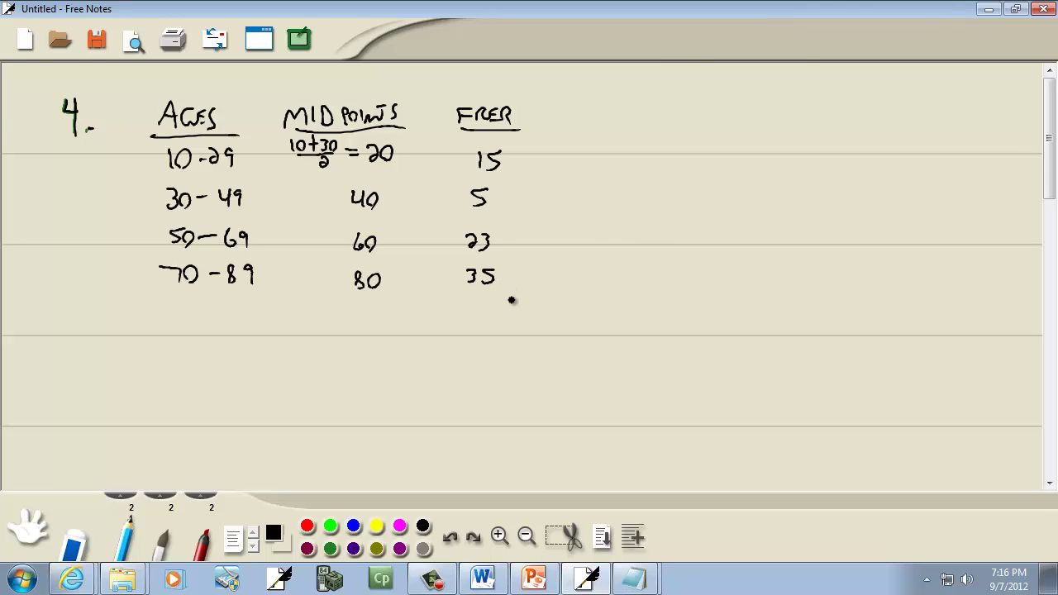
{"action": "key", "text": "alt+Tab"}
{"action": "key", "text": "alt+Tab"}
Step: Label the midpoint and frequency columns L1 and L2, then start TI-SmartView
{"action": "left_click_drag", "start_coordinate": [348, 318], "coordinate": [370, 332]}
{"action": "left_click_drag", "start_coordinate": [474, 317], "coordinate": [484, 330]}
{"action": "left_click_drag", "start_coordinate": [489, 318], "coordinate": [499, 334]}
{"action": "left_click", "coordinate": [332, 579]}
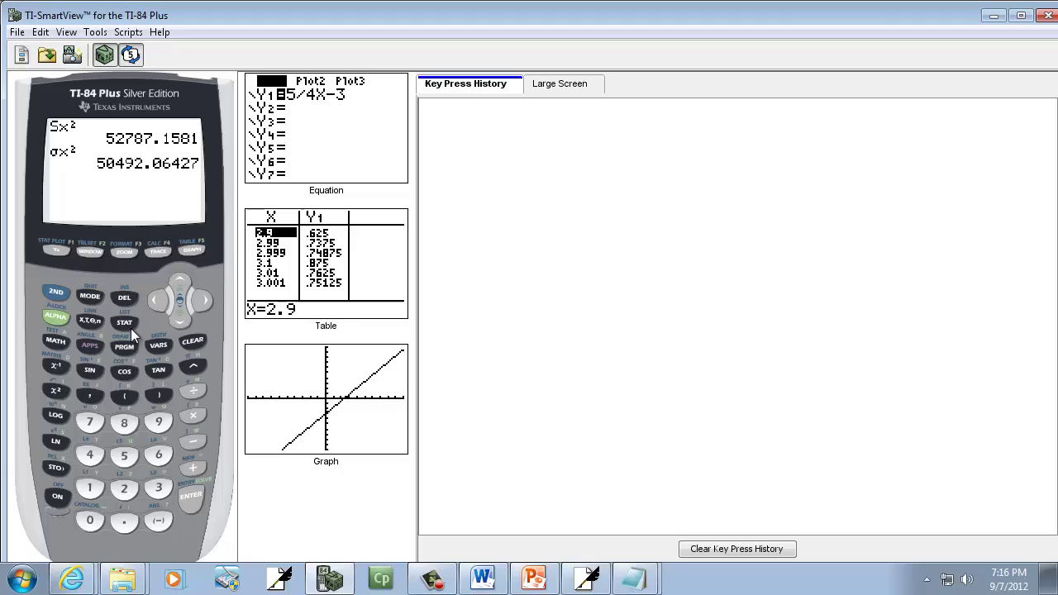
Step: Clear all old values from list L1 in the STAT list editor
{"action": "left_click", "coordinate": [123, 323]}
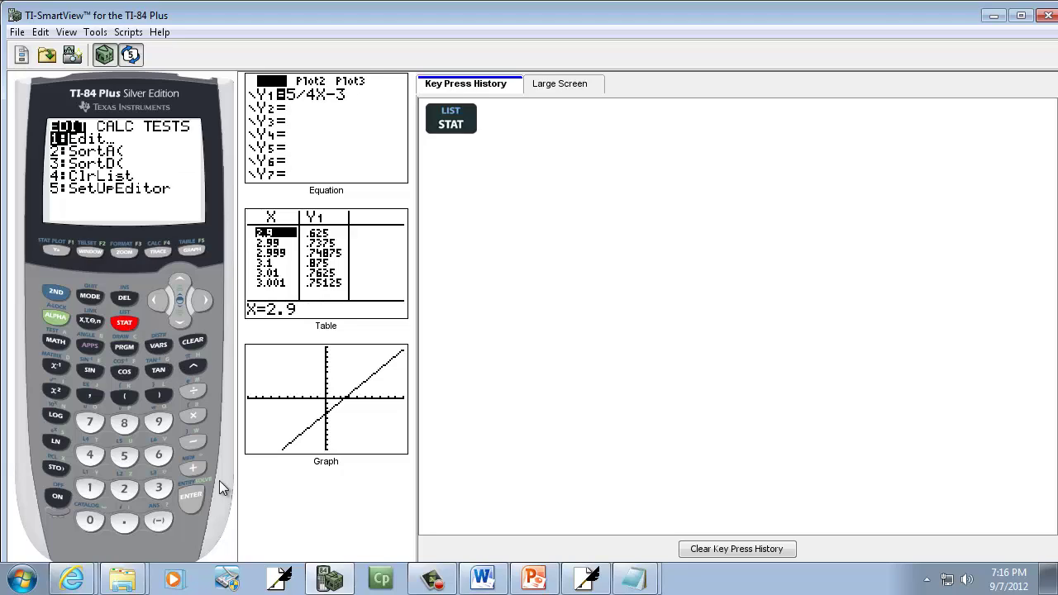
{"action": "left_click", "coordinate": [188, 505]}
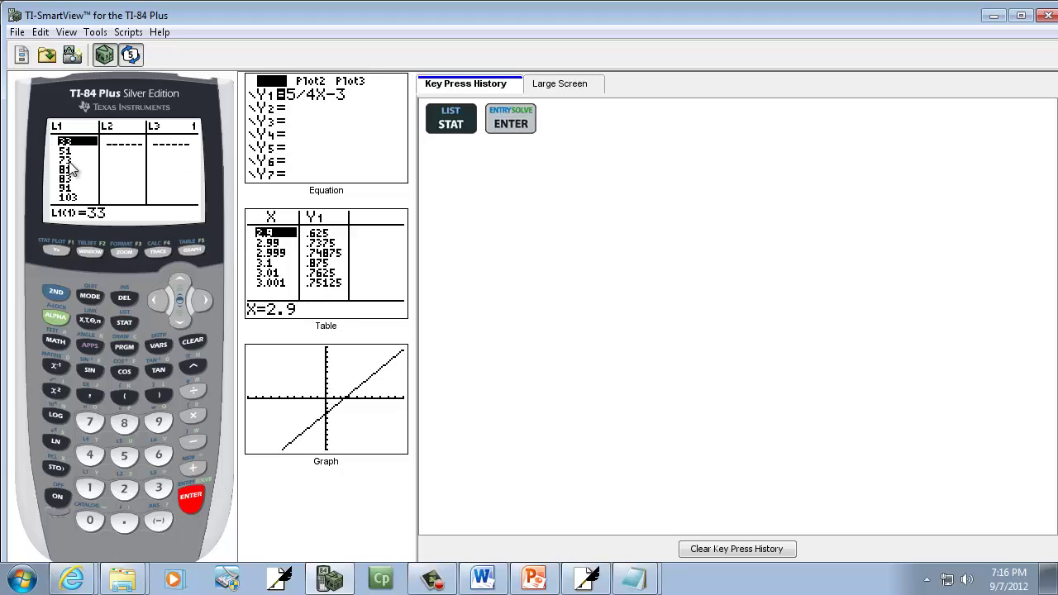
{"action": "left_click", "coordinate": [178, 280]}
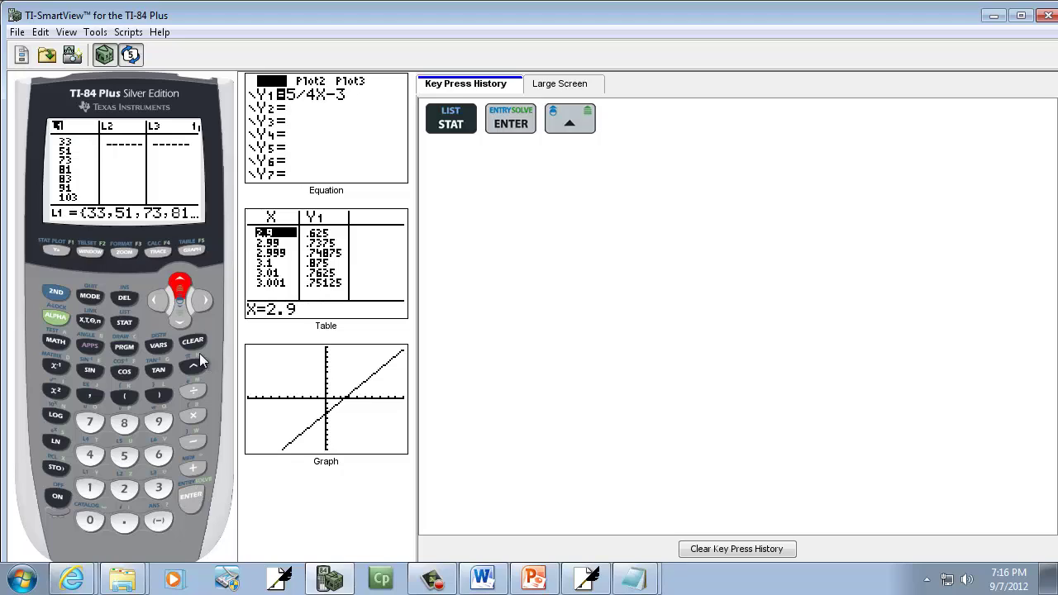
{"action": "left_click", "coordinate": [193, 341]}
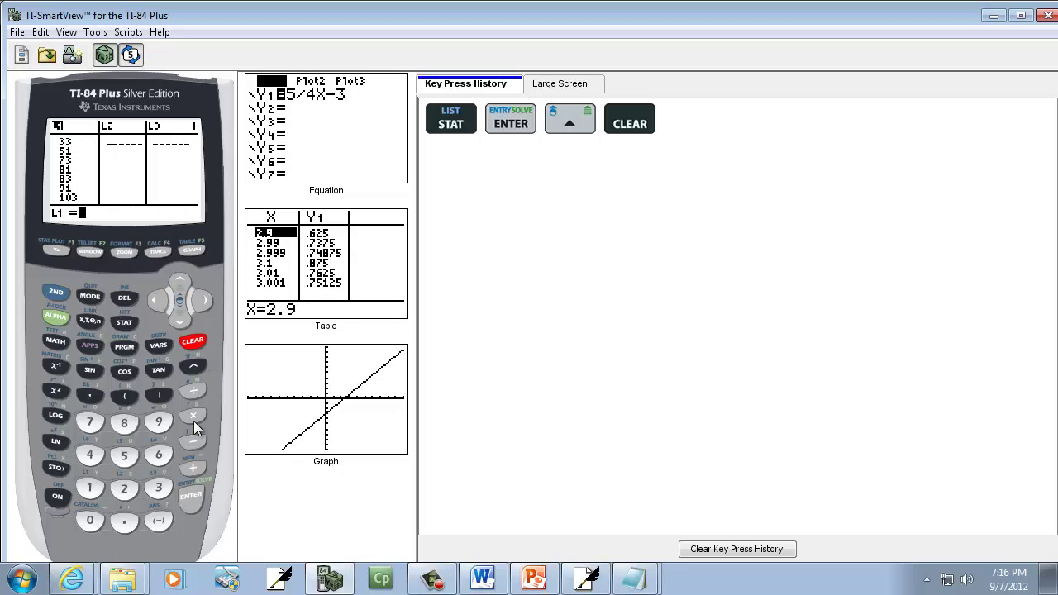
{"action": "left_click", "coordinate": [190, 499]}
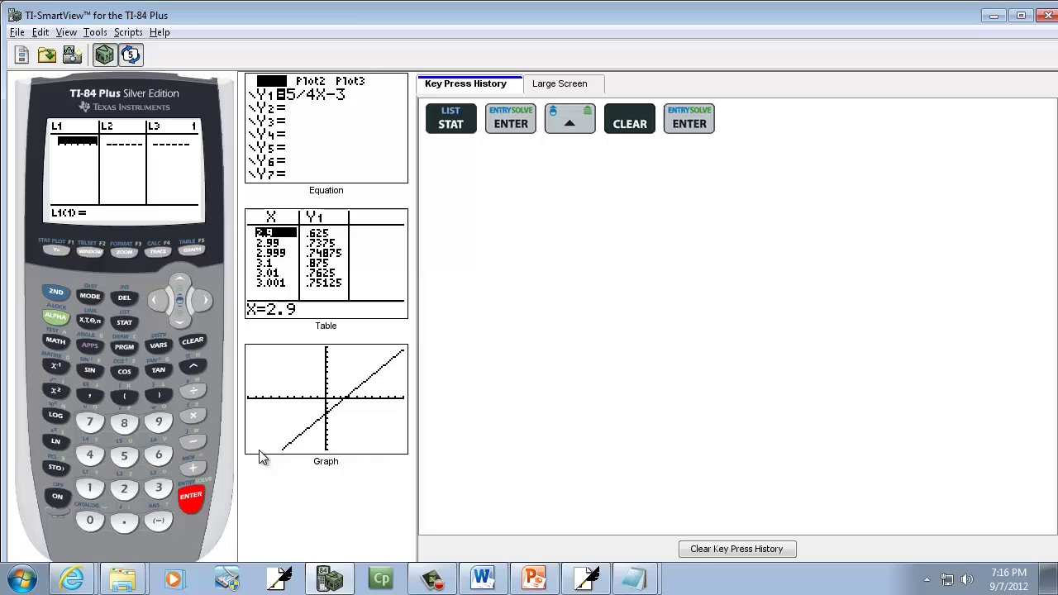
{"action": "key", "text": "alt+Tab"}
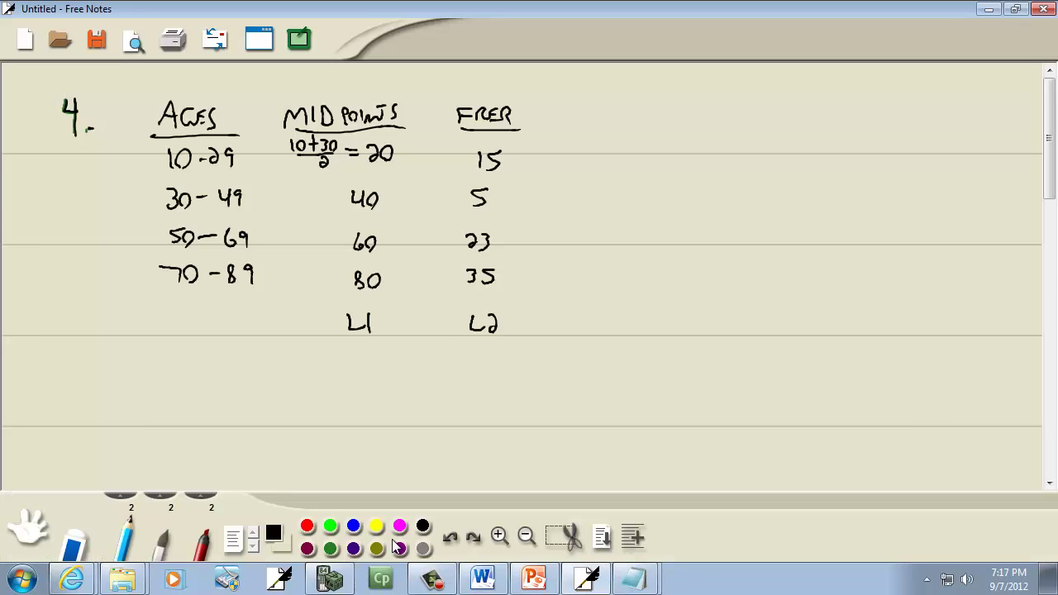
{"action": "key", "text": "alt+Tab"}
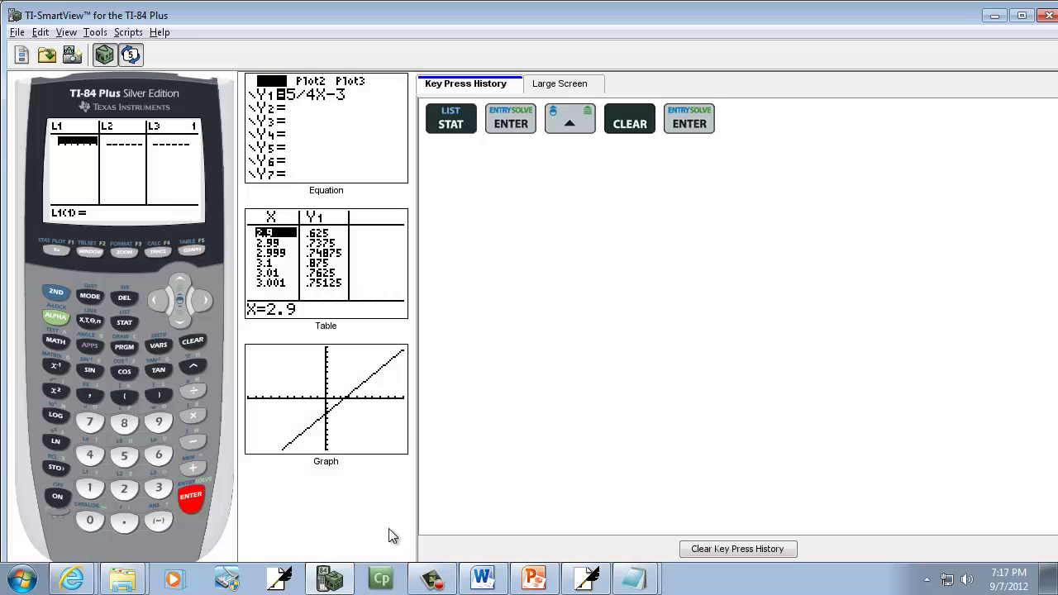
Step: Enter the midpoints 20, 40, 60 and 80 into list L1
{"action": "type", "text": "20"}
{"action": "key", "text": "Return"}
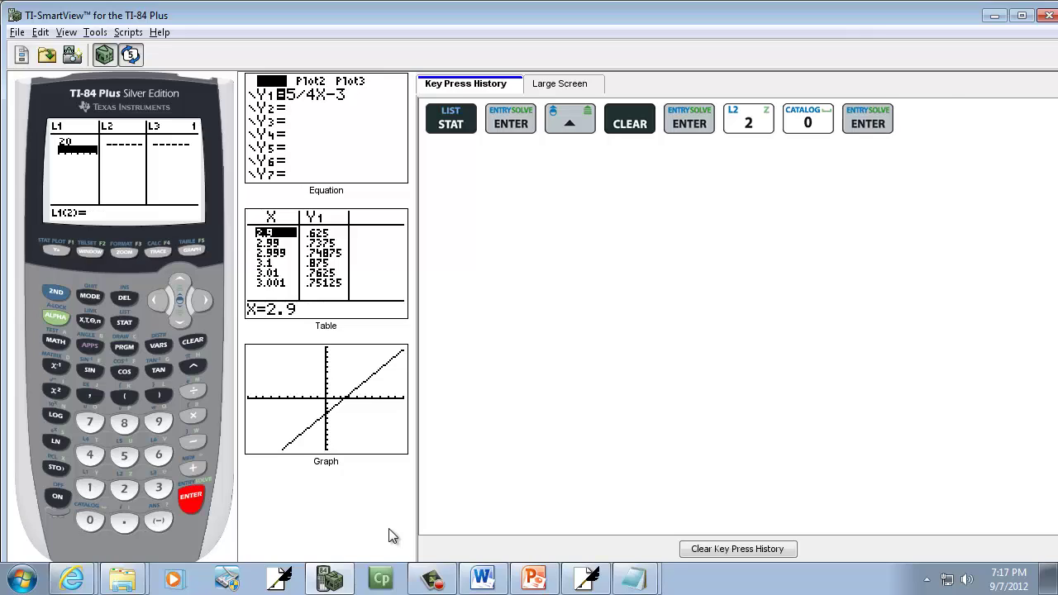
{"action": "type", "text": "40"}
{"action": "key", "text": "Return"}
{"action": "type", "text": "60"}
{"action": "key", "text": "Return"}
{"action": "type", "text": "80"}
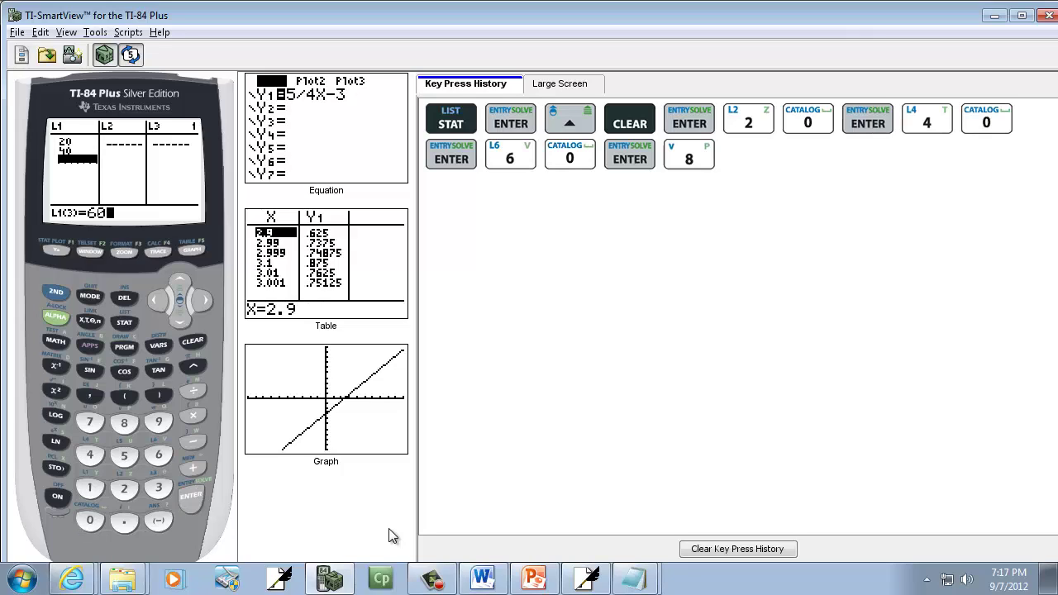
{"action": "key", "text": "Return"}
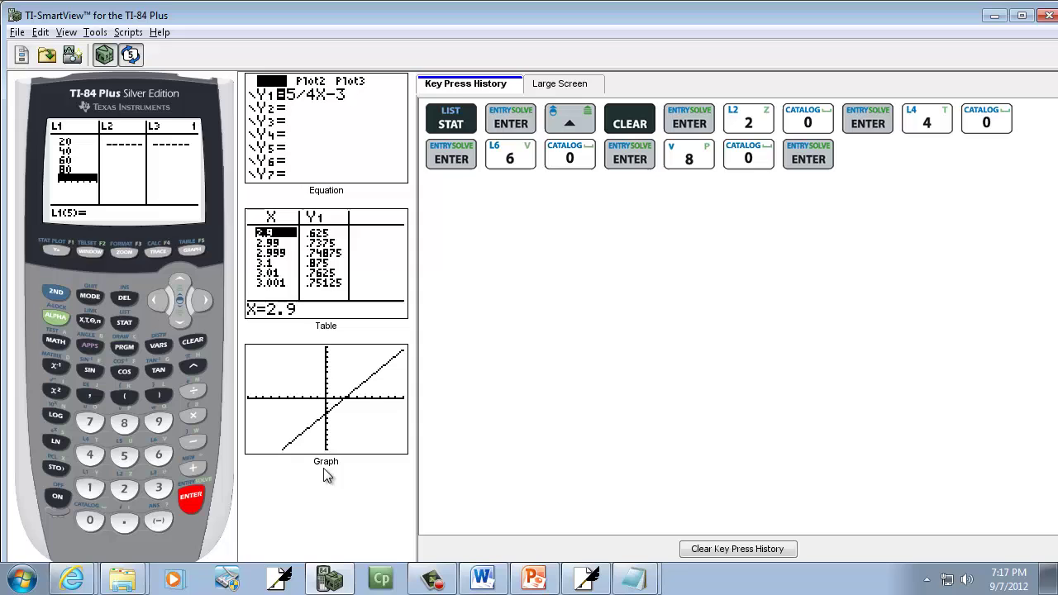
Step: Enter the first frequencies 15 and 5 into list L2
{"action": "left_click", "coordinate": [203, 301]}
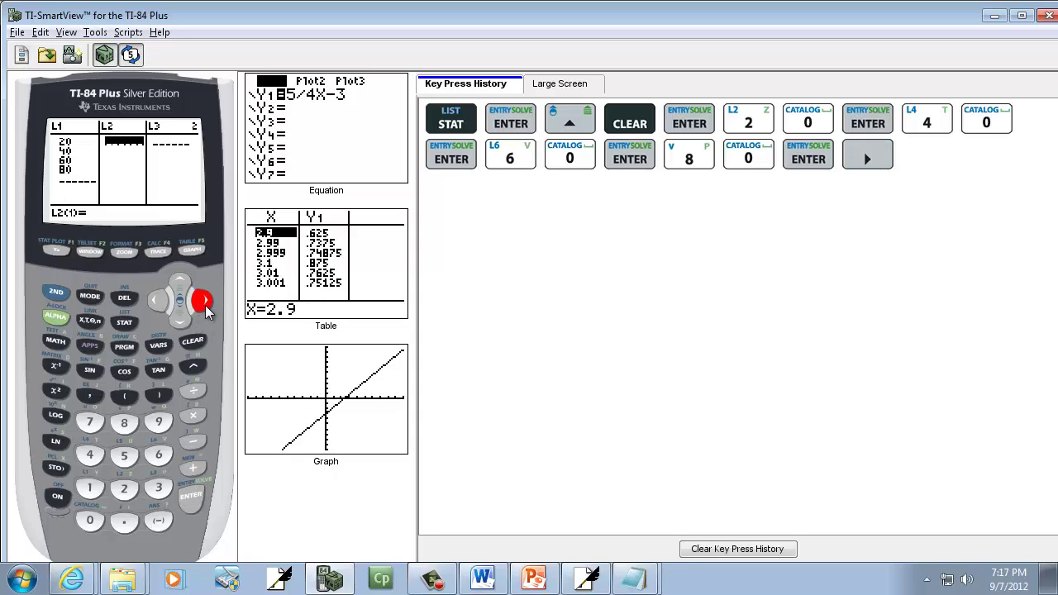
{"action": "key", "text": "alt+Tab"}
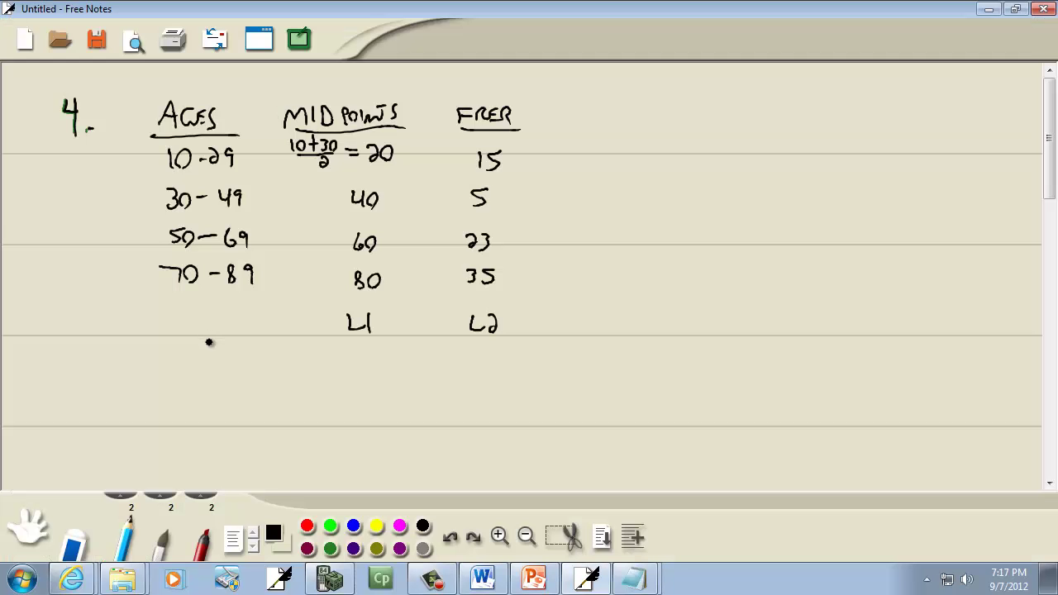
{"action": "key", "text": "alt+Tab"}
{"action": "type", "text": "15"}
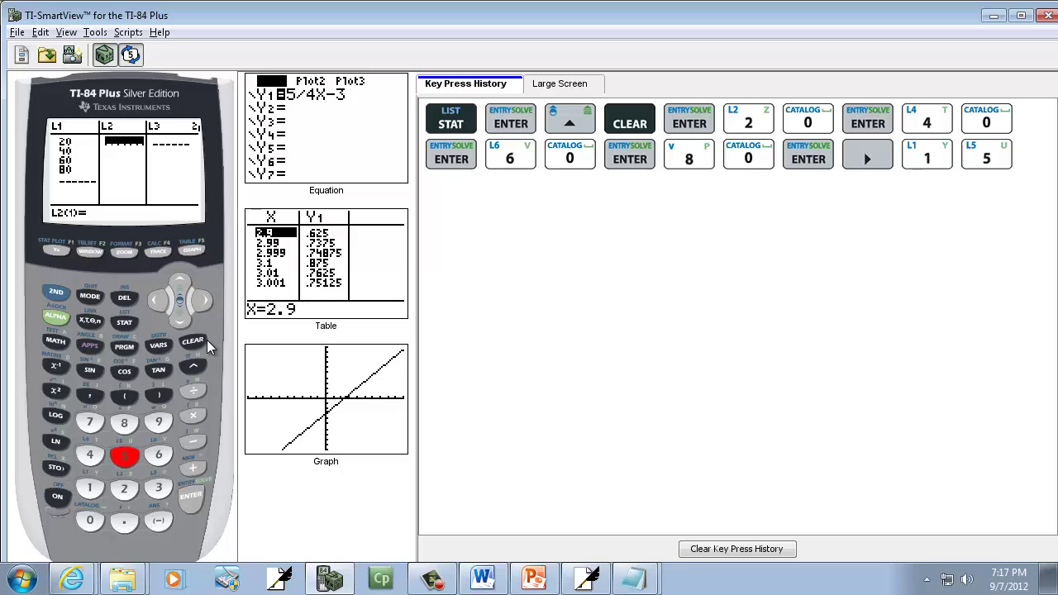
{"action": "key", "text": "Return"}
{"action": "type", "text": "5"}
{"action": "key", "text": "Return"}
Step: Add the remaining frequencies 23 and 35 to list L2
{"action": "key", "text": "alt+Tab"}
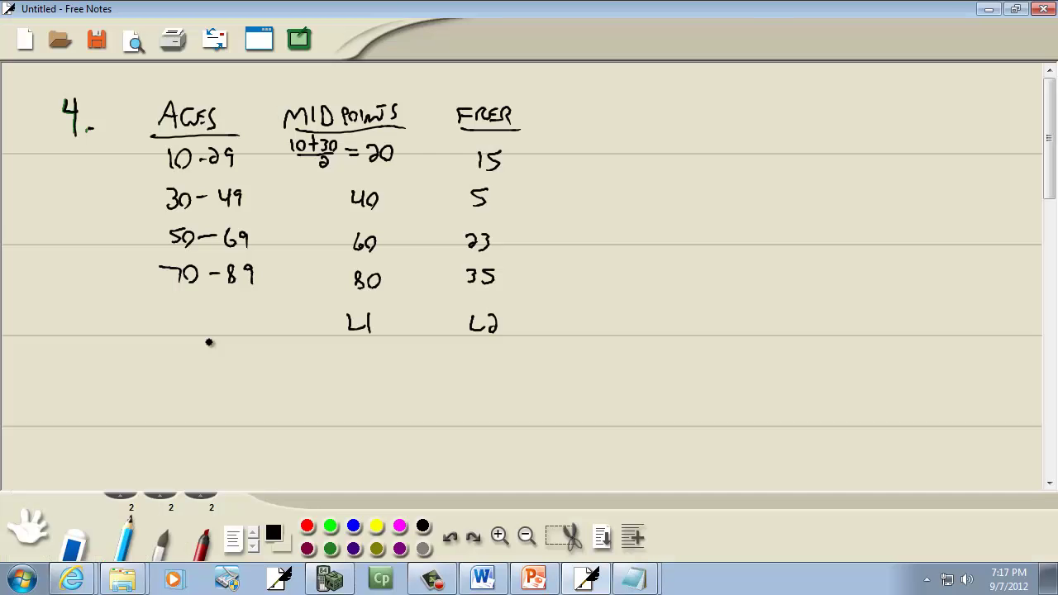
{"action": "key", "text": "alt+Tab"}
{"action": "type", "text": "23"}
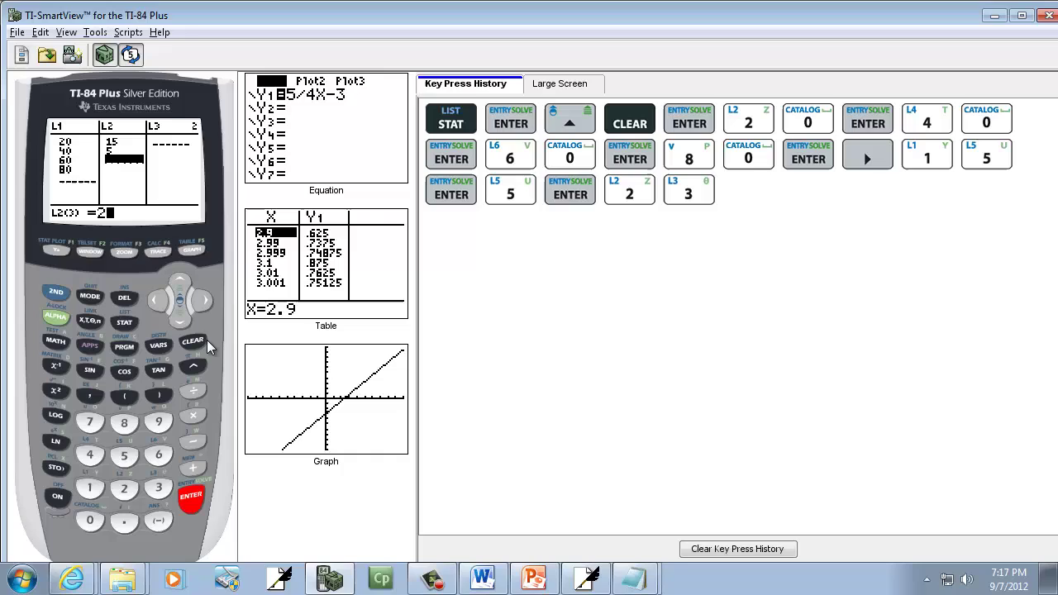
{"action": "key", "text": "Return"}
{"action": "type", "text": "35"}
{"action": "key", "text": "Return"}
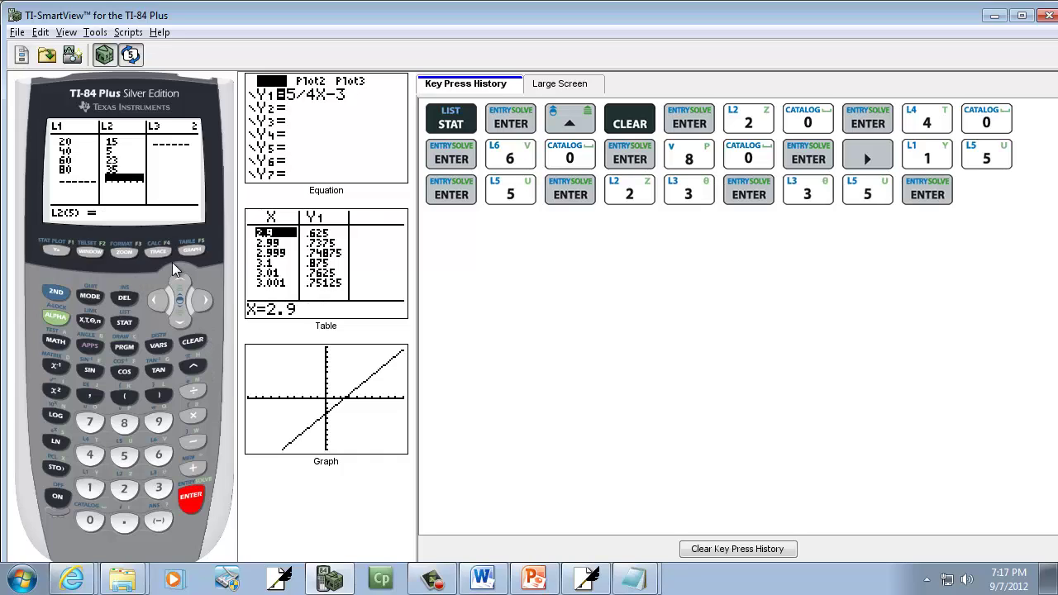
Step: Return to a cleared home screen and choose 1-Var Stats from STAT CALC
{"action": "left_click", "coordinate": [58, 294]}
{"action": "left_click", "coordinate": [89, 295]}
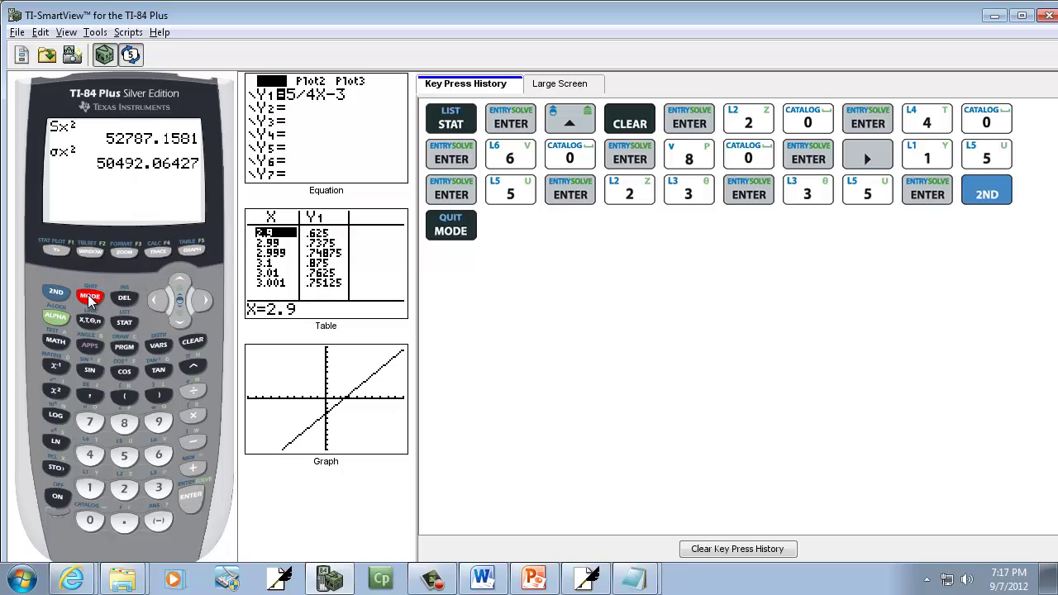
{"action": "left_click", "coordinate": [193, 340]}
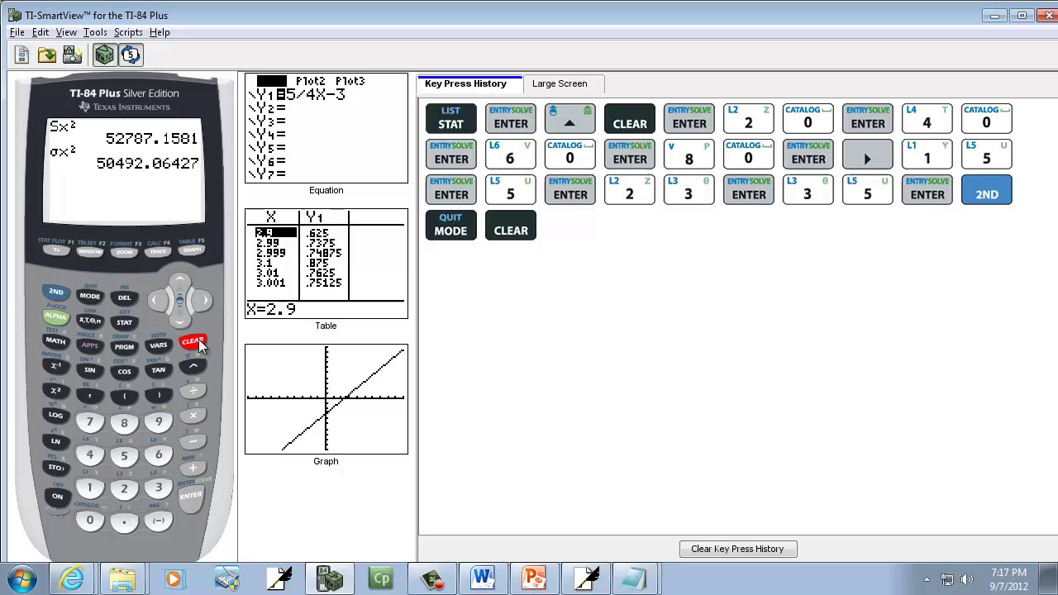
{"action": "left_click", "coordinate": [128, 322]}
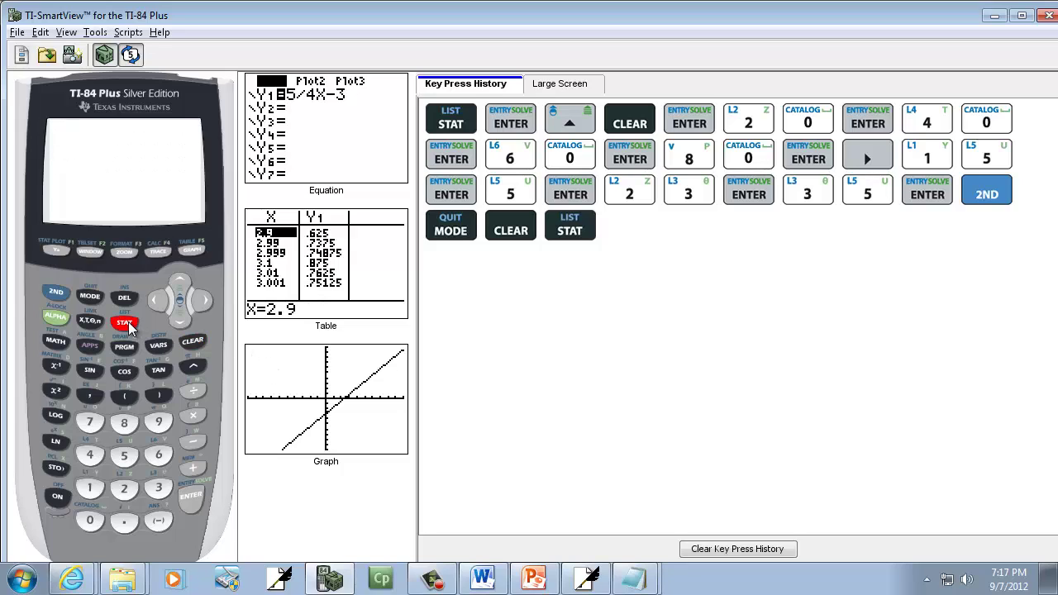
{"action": "left_click", "coordinate": [203, 301]}
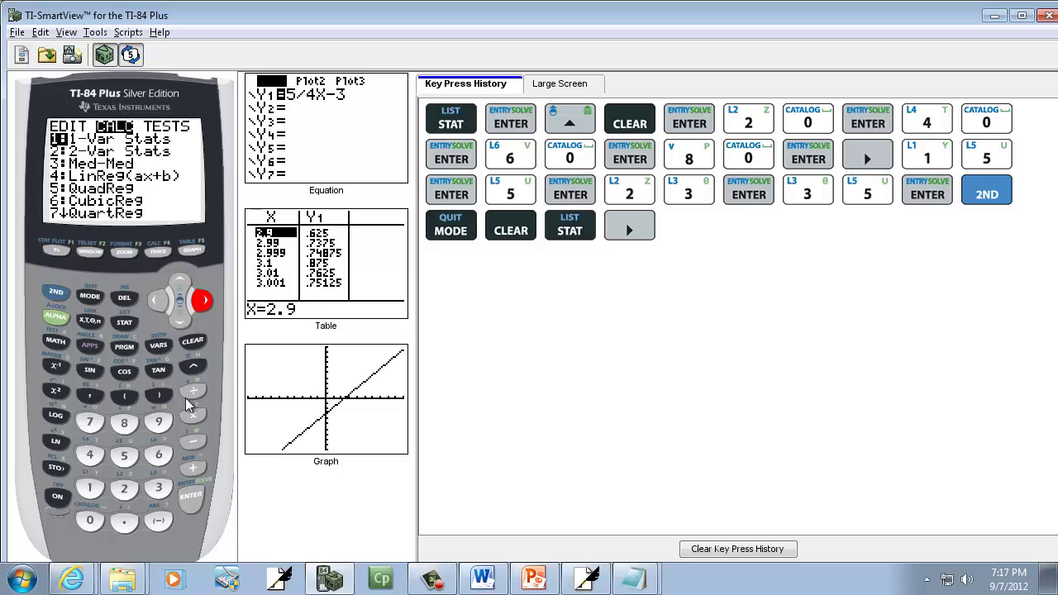
{"action": "left_click", "coordinate": [193, 502]}
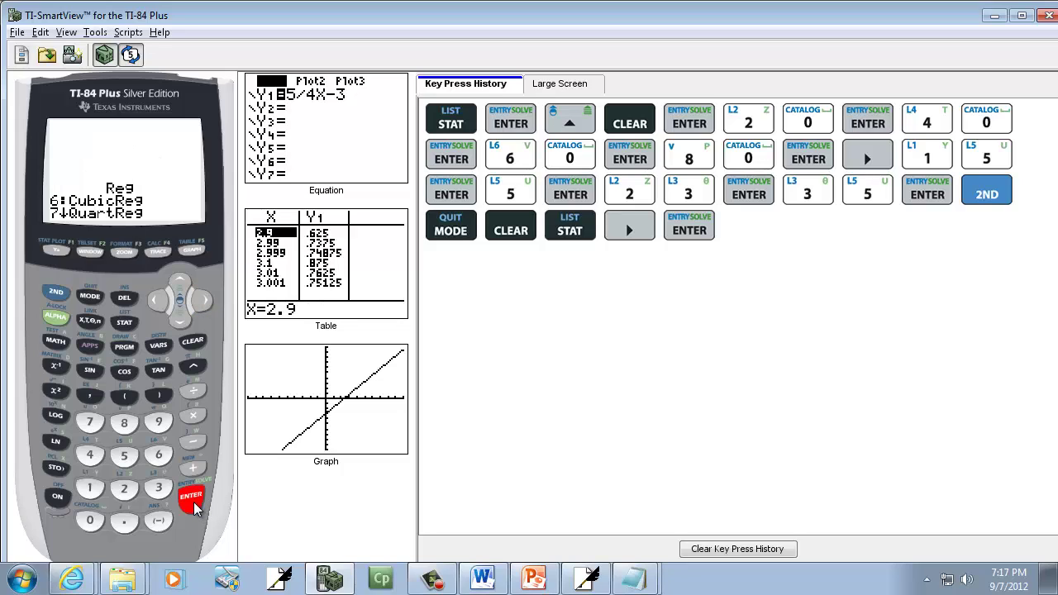
Step: Run 1-Var Stats L1, L2, giving mean 60 and Sx 22.79211529
{"action": "left_click", "coordinate": [55, 293]}
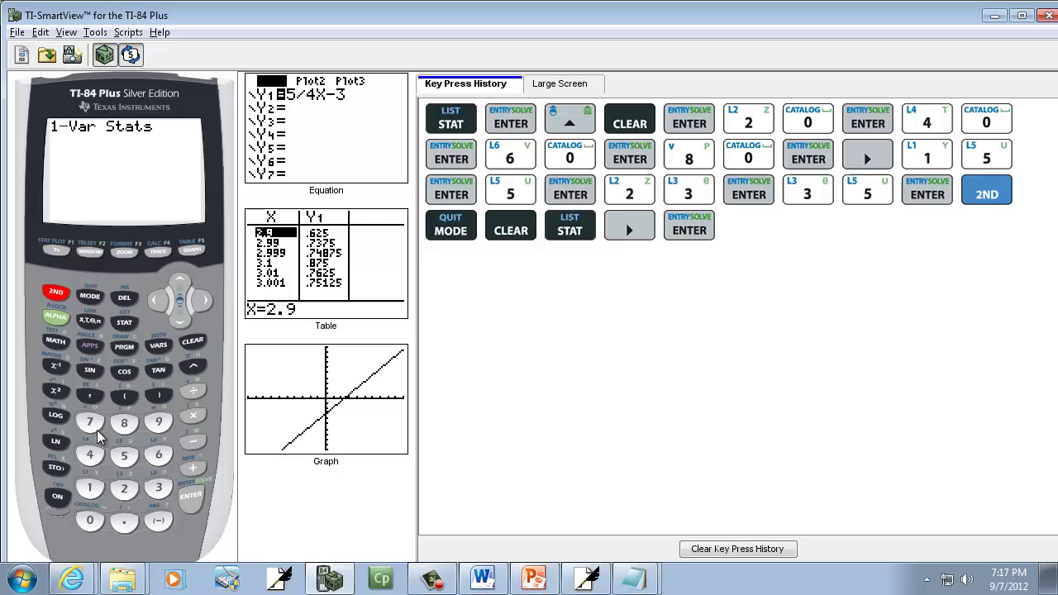
{"action": "left_click", "coordinate": [90, 487]}
{"action": "left_click", "coordinate": [90, 396]}
{"action": "left_click", "coordinate": [55, 293]}
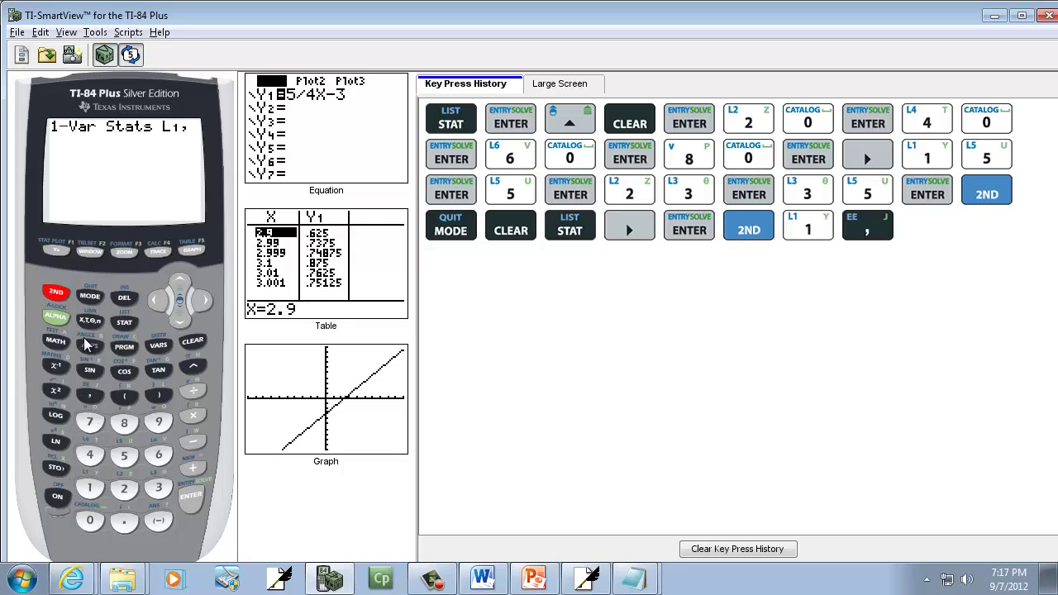
{"action": "left_click", "coordinate": [124, 489]}
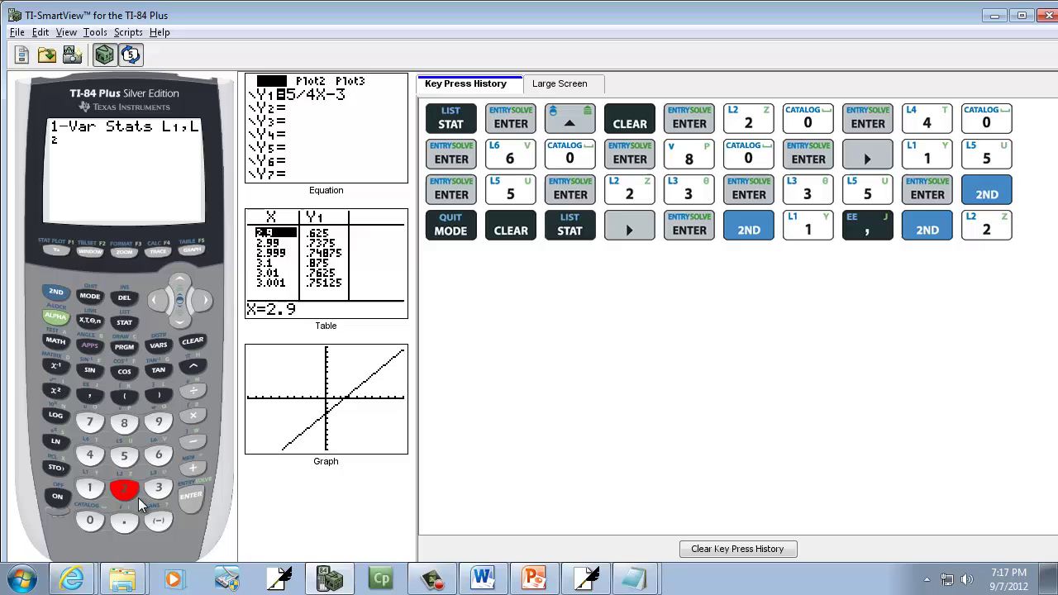
{"action": "left_click", "coordinate": [190, 498]}
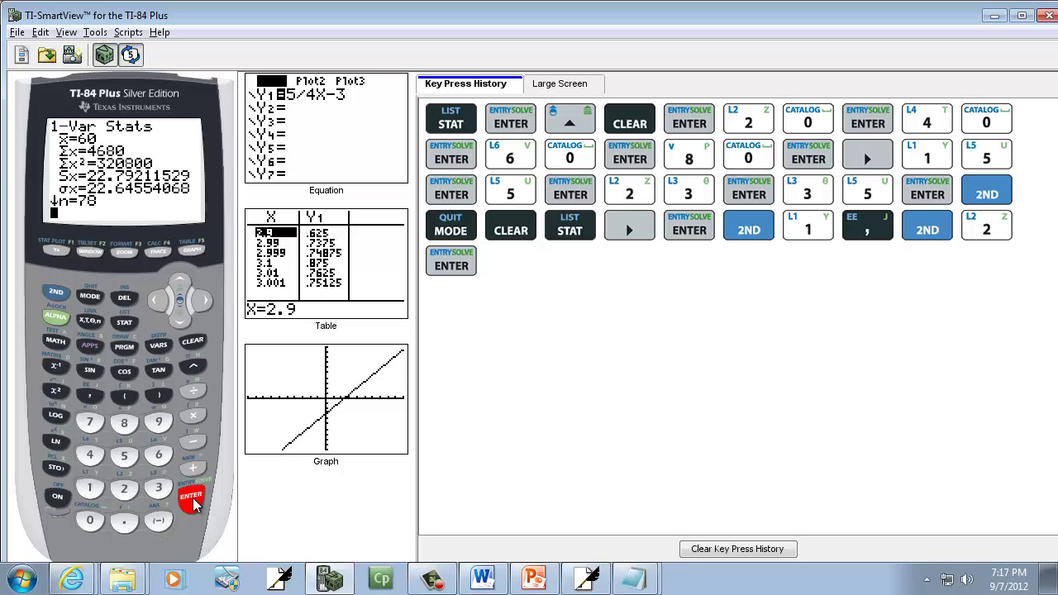
Step: Reread problem 4 in Word, then write X̄ = beside the table
{"action": "key", "text": "alt+Tab"}
{"action": "key", "text": "alt+Tab"}
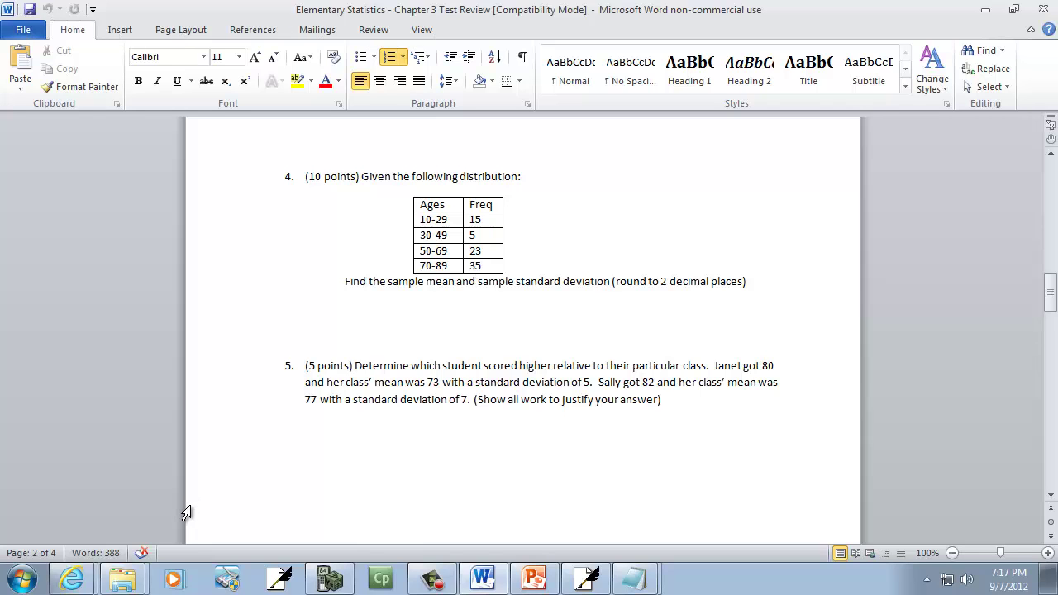
{"action": "key", "text": "alt+Tab"}
{"action": "key", "text": "alt+Tab"}
{"action": "key", "text": "alt+Tab"}
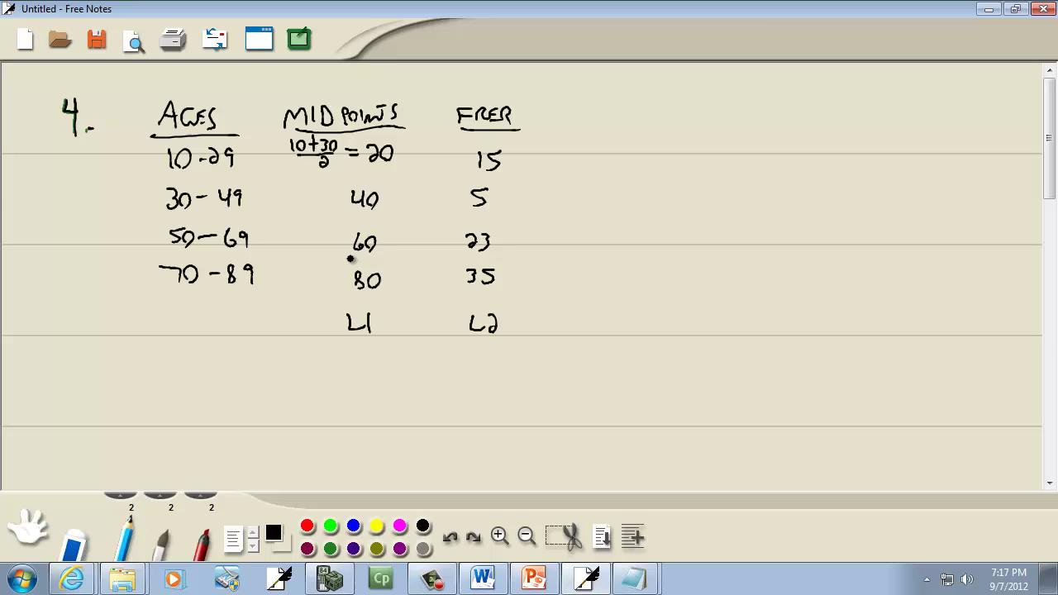
{"action": "left_click_drag", "start_coordinate": [631, 157], "coordinate": [651, 188]}
{"action": "mouse_move", "coordinate": [653, 159]}
{"action": "left_mouse_down"}
{"action": "mouse_move", "coordinate": [633, 188]}
{"action": "mouse_move", "coordinate": [656, 148]}
{"action": "mouse_move", "coordinate": [695, 164]}
{"action": "left_mouse_up"}
{"action": "left_click_drag", "start_coordinate": [674, 173], "coordinate": [696, 173]}
Step: Switch back to the TI-SmartView 1-Var Stats results
{"action": "key", "text": "alt+Tab"}
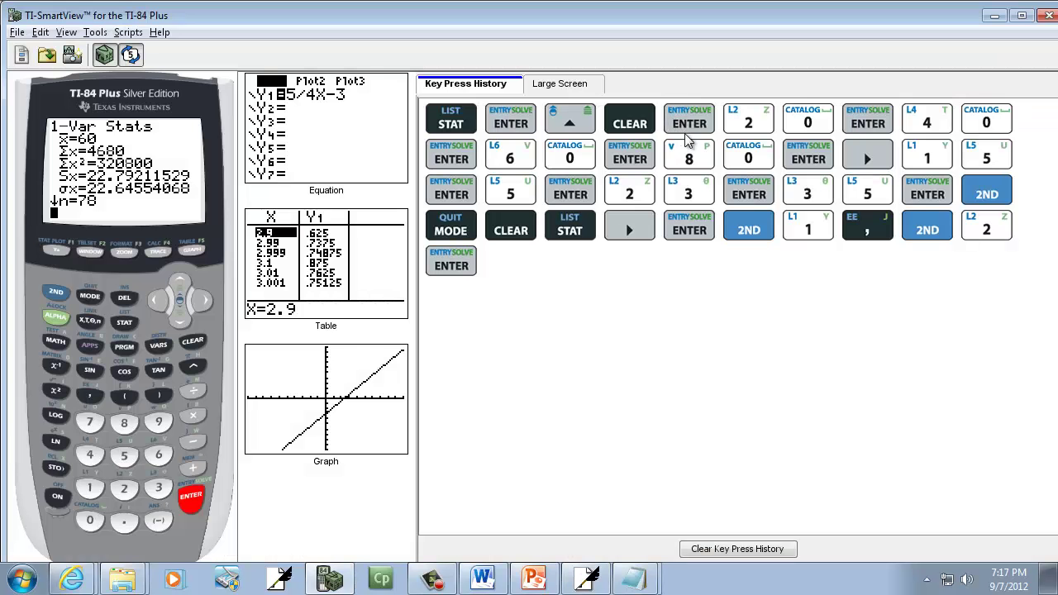
{"action": "key", "text": "alt+Tab"}
{"action": "key", "text": "Tab"}
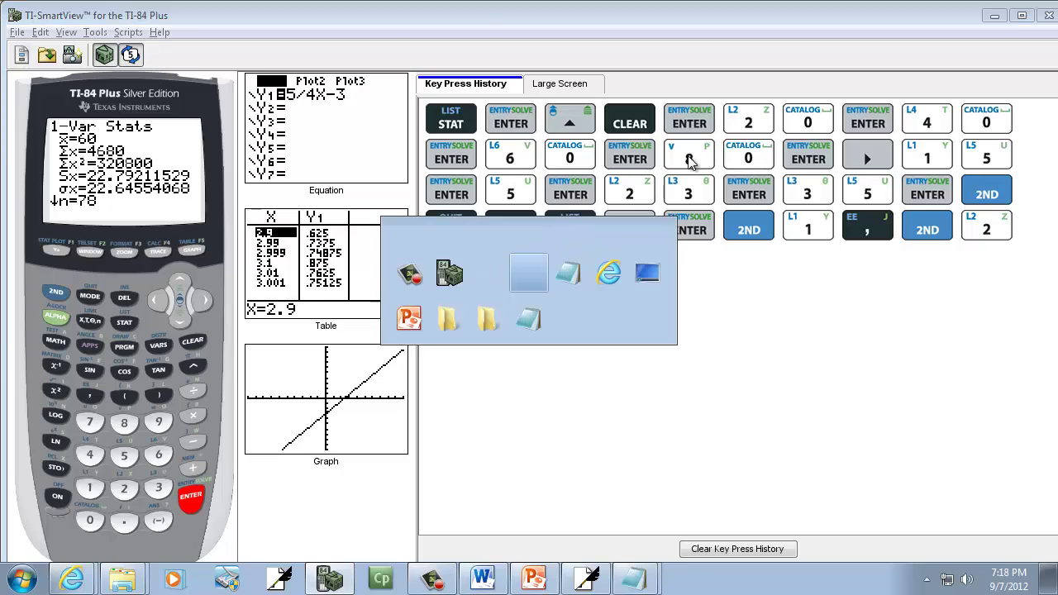
{"action": "key", "text": "alt+Tab"}
{"action": "key", "text": "alt+Tab"}
{"action": "key", "text": "Tab"}
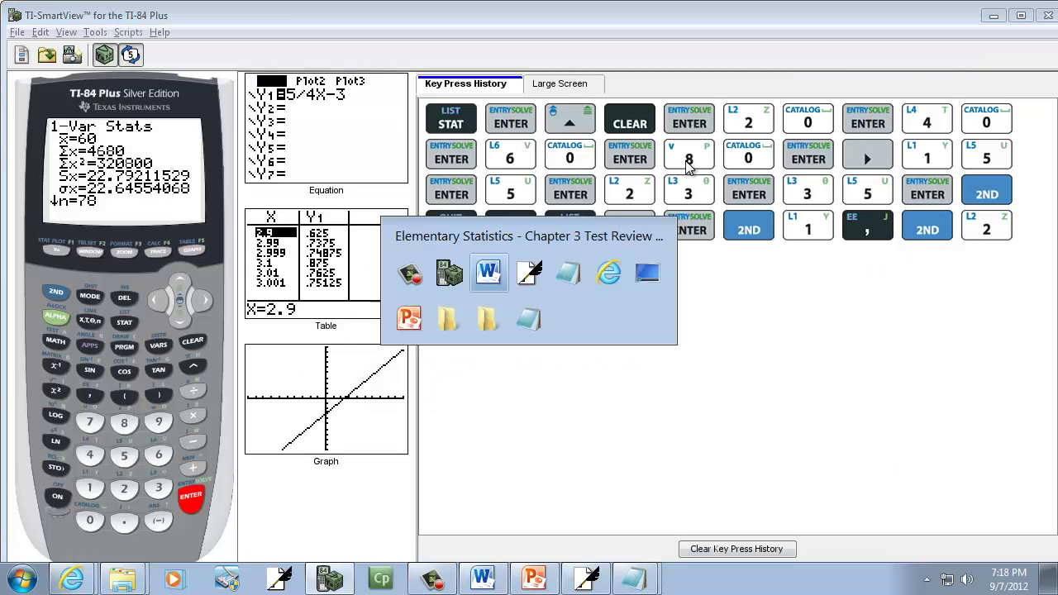
{"action": "key", "text": "alt+Tab"}
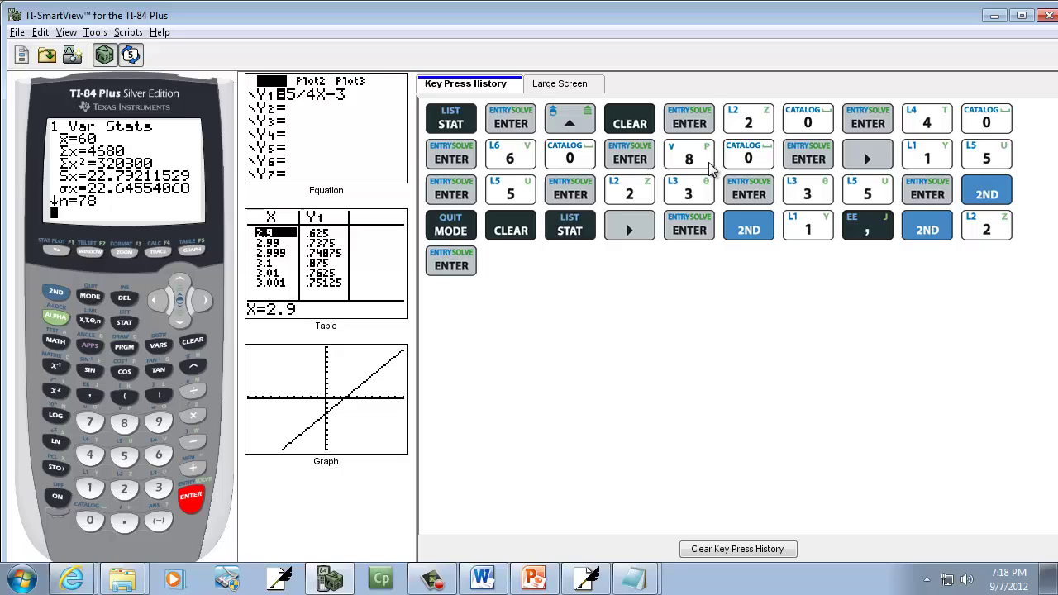
{"action": "key", "text": "alt+Tab"}
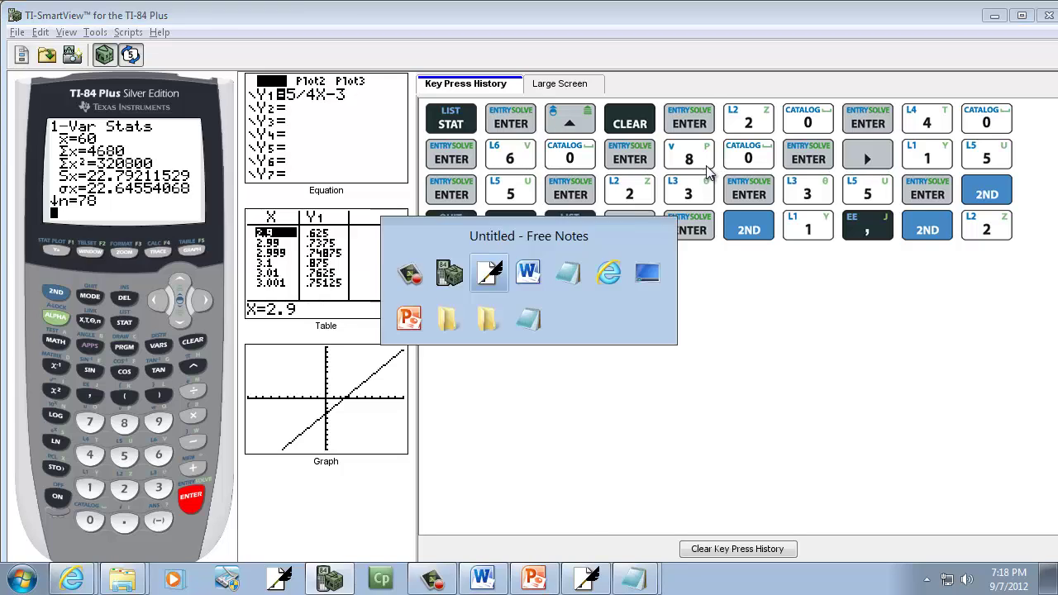
Step: Write 60 after X̄ = and S = 22.79 below it, reading Sx from the calculator
{"action": "mouse_move", "coordinate": [719, 155]}
{"action": "left_mouse_down"}
{"action": "mouse_move", "coordinate": [715, 172]}
{"action": "mouse_move", "coordinate": [725, 171]}
{"action": "left_mouse_up"}
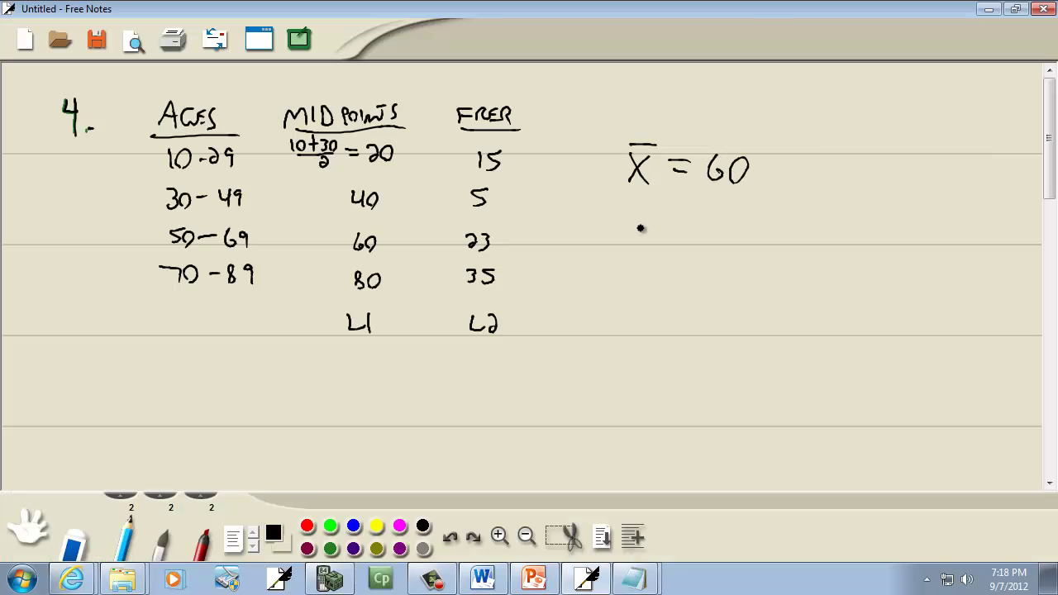
{"action": "mouse_move", "coordinate": [641, 225]}
{"action": "left_mouse_down"}
{"action": "mouse_move", "coordinate": [636, 247]}
{"action": "mouse_move", "coordinate": [670, 233]}
{"action": "left_mouse_up"}
{"action": "left_click_drag", "start_coordinate": [655, 245], "coordinate": [671, 244]}
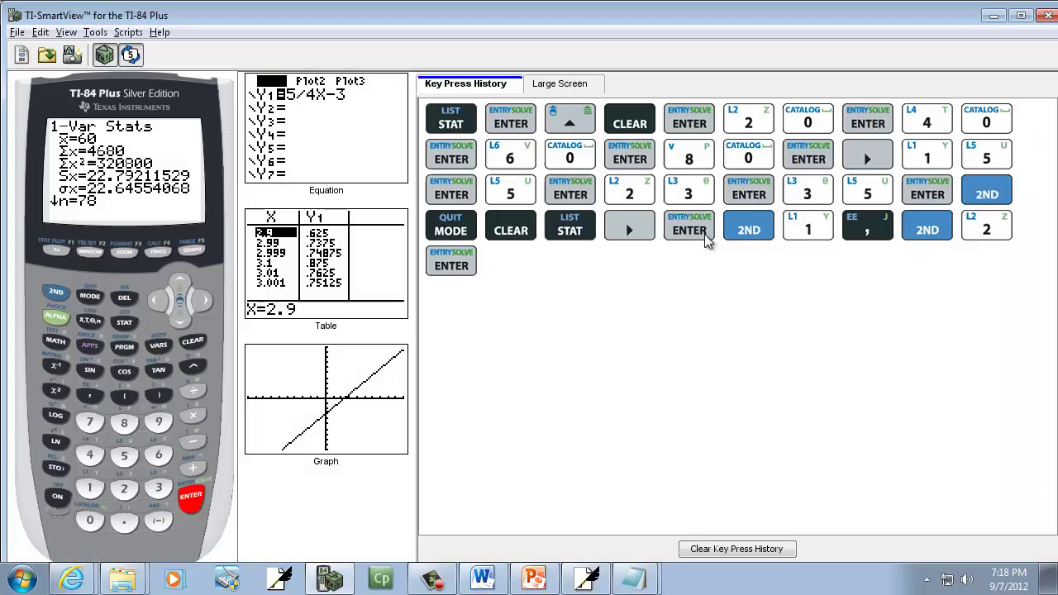
{"action": "key", "text": "alt+Tab"}
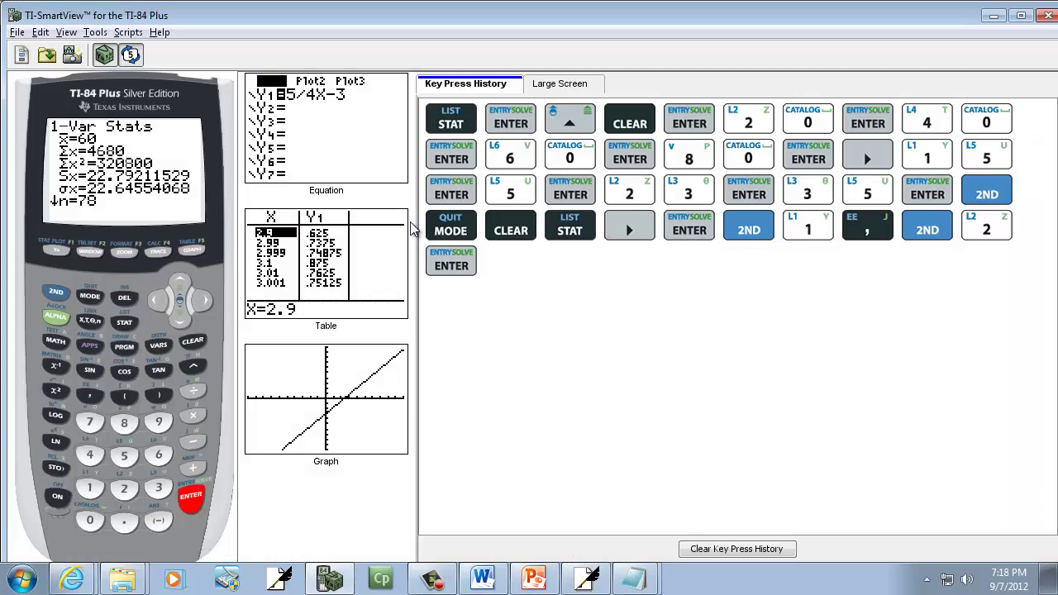
{"action": "key", "text": "alt+Tab"}
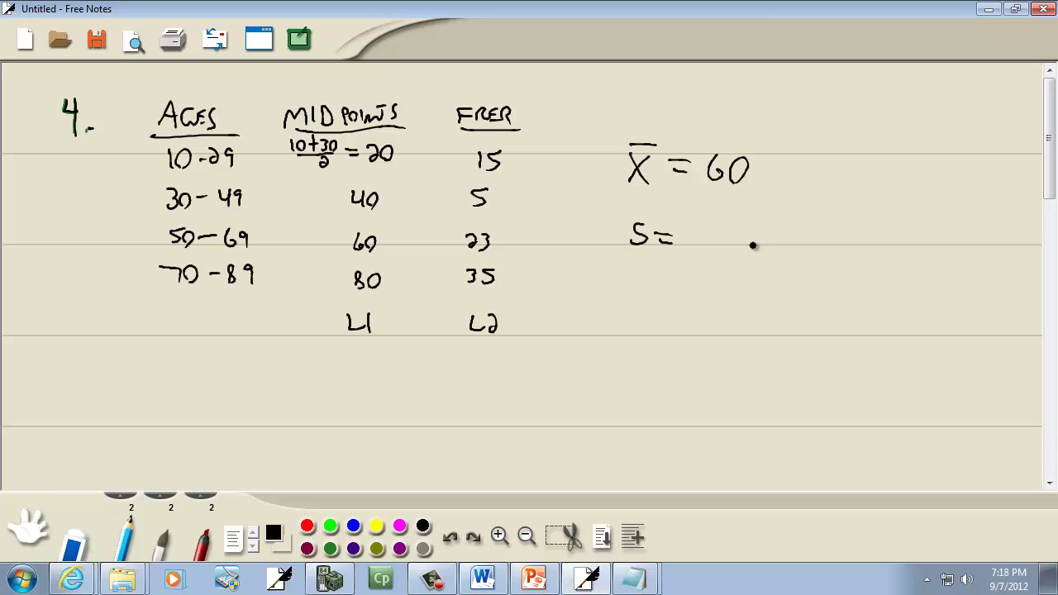
{"action": "mouse_move", "coordinate": [698, 233]}
{"action": "left_mouse_down"}
{"action": "mouse_move", "coordinate": [736, 246]}
{"action": "mouse_move", "coordinate": [745, 235]}
{"action": "mouse_move", "coordinate": [756, 246]}
{"action": "mouse_move", "coordinate": [777, 235]}
{"action": "mouse_move", "coordinate": [774, 248]}
{"action": "mouse_move", "coordinate": [741, 245]}
{"action": "mouse_move", "coordinate": [714, 262]}
{"action": "mouse_move", "coordinate": [620, 257]}
{"action": "mouse_move", "coordinate": [606, 163]}
{"action": "mouse_move", "coordinate": [694, 136]}
{"action": "mouse_move", "coordinate": [818, 152]}
{"action": "mouse_move", "coordinate": [810, 258]}
{"action": "left_mouse_up"}
{"action": "left_click", "coordinate": [772, 236]}
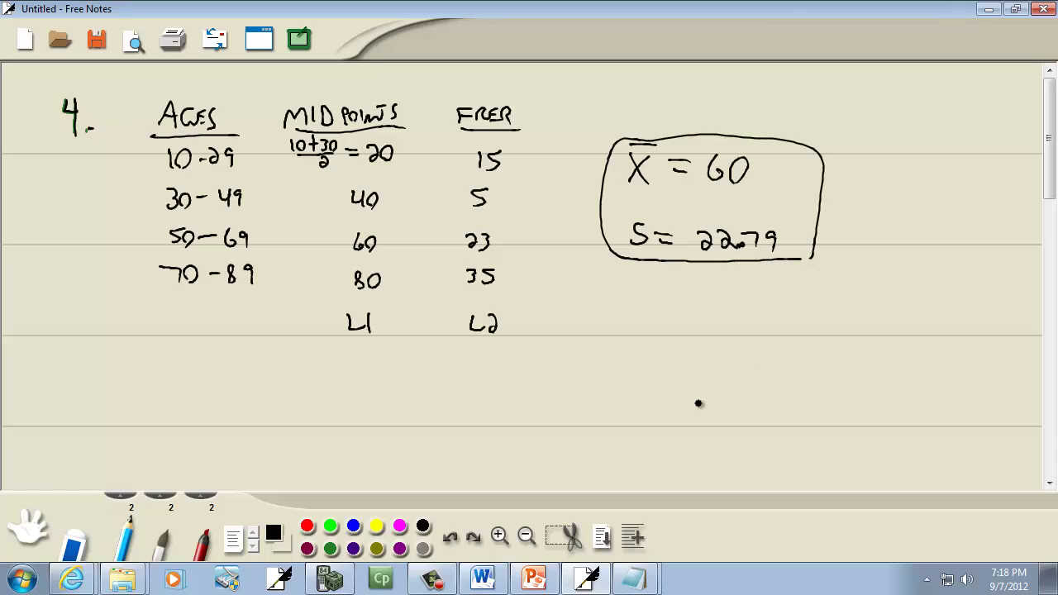